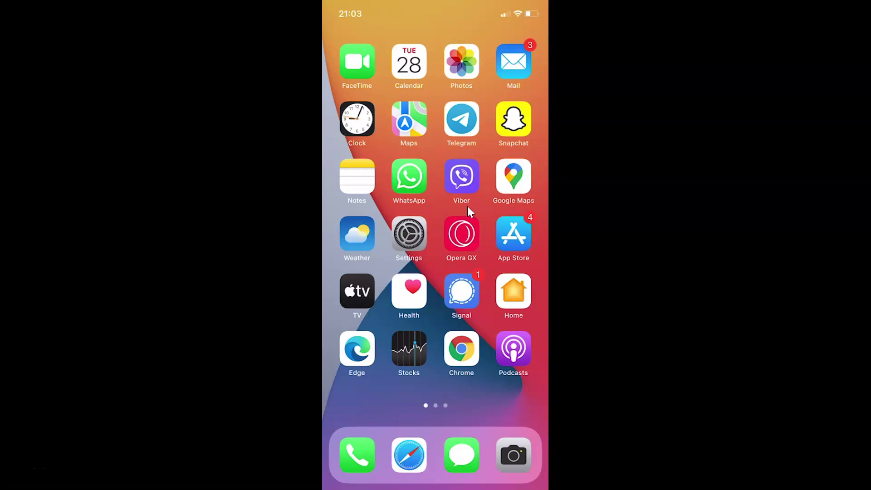
Step: Launch the Settings app from the home screen to reach its main options list
click(411, 239)
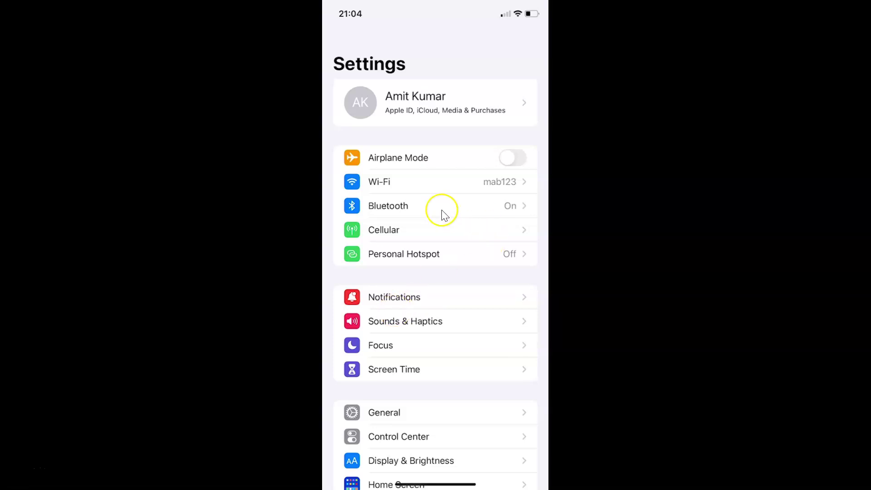
click(381, 416)
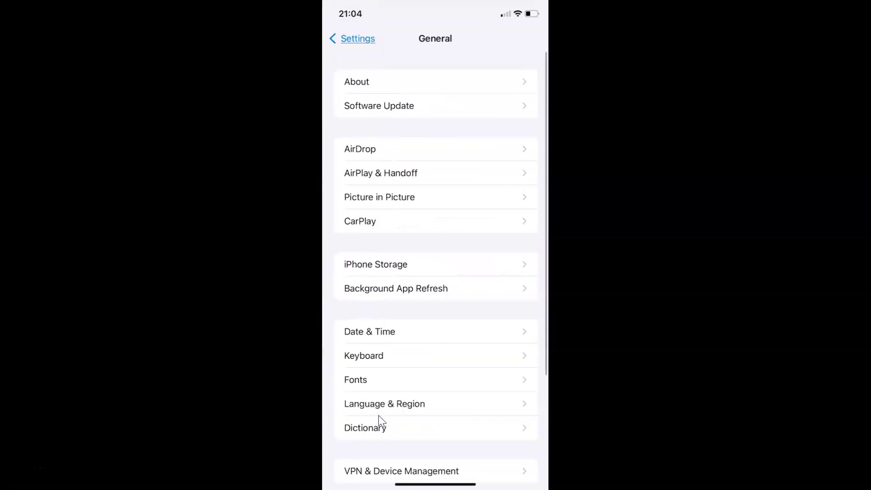
click(376, 83)
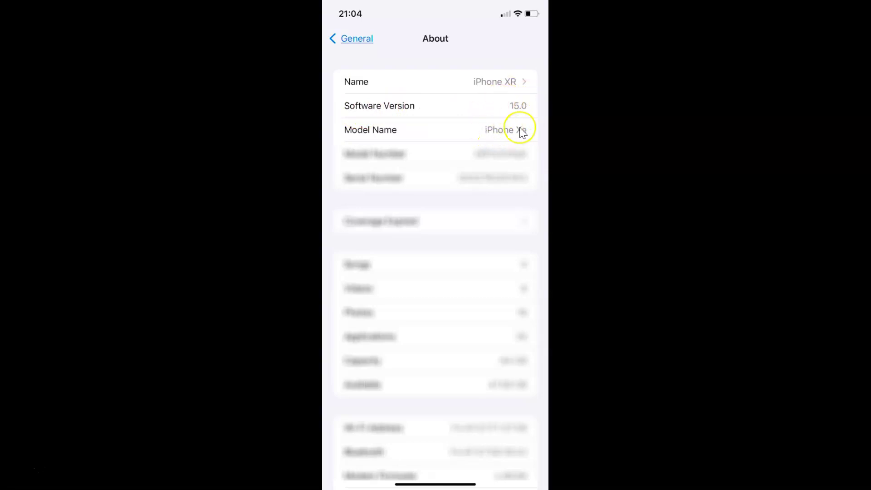
click(358, 38)
click(358, 38)
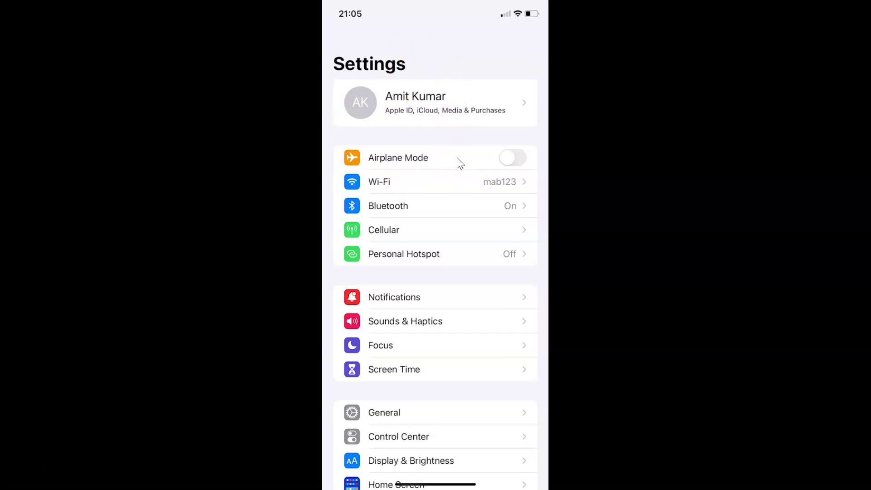
scroll(460, 163, down, 5)
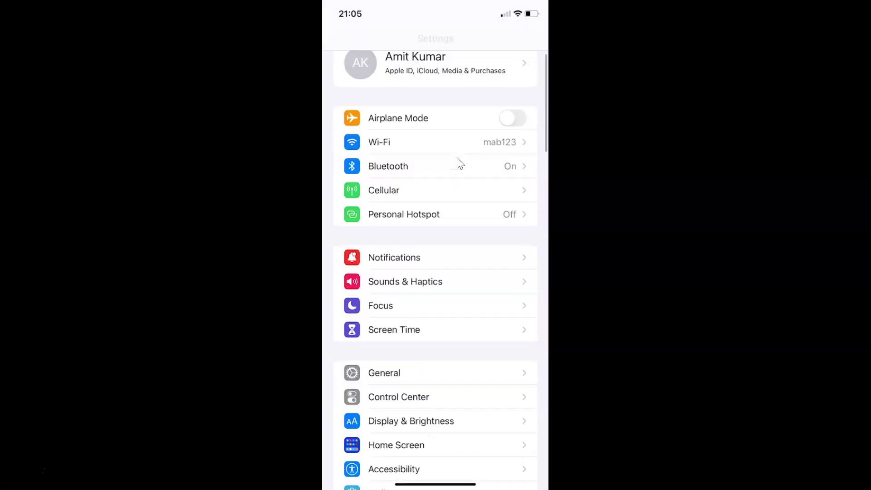
scroll(459, 162, down, 5)
scroll(459, 162, down, 5)
scroll(459, 162, down, 2)
scroll(435, 245, down, 5)
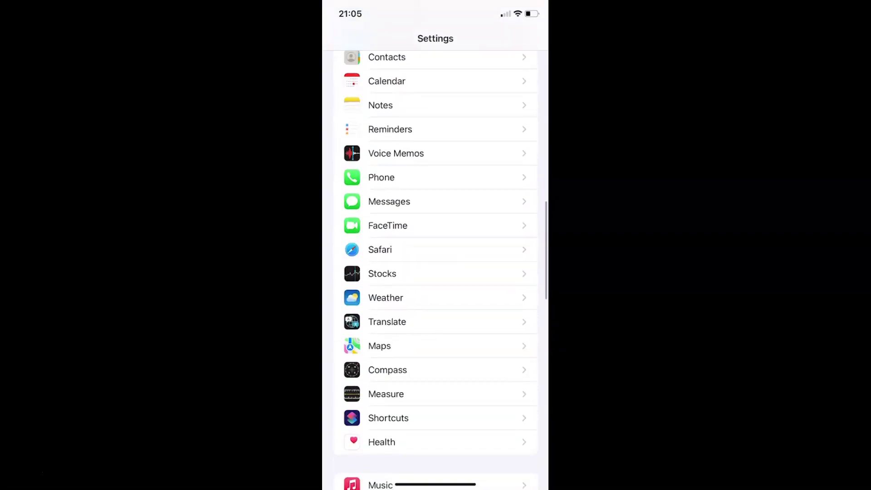
Step: Turn off Allow Website Tinting in Safari's Tabs settings
click(373, 252)
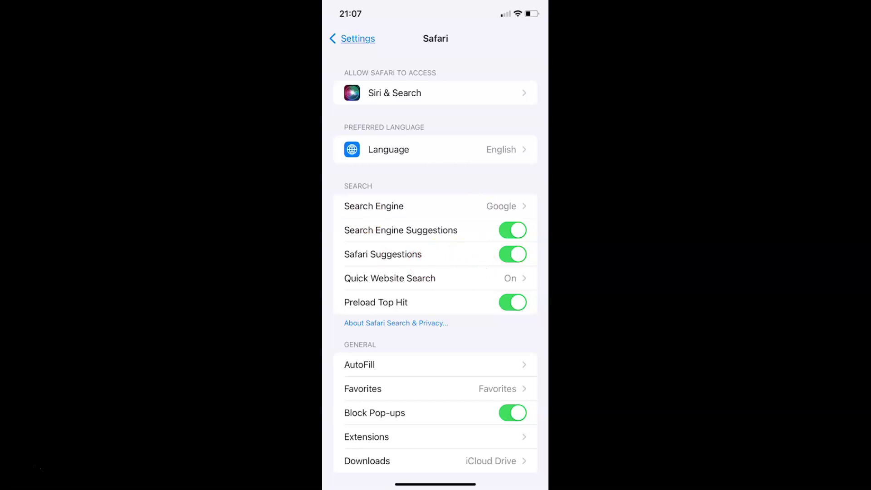
scroll(436, 272, down, 8)
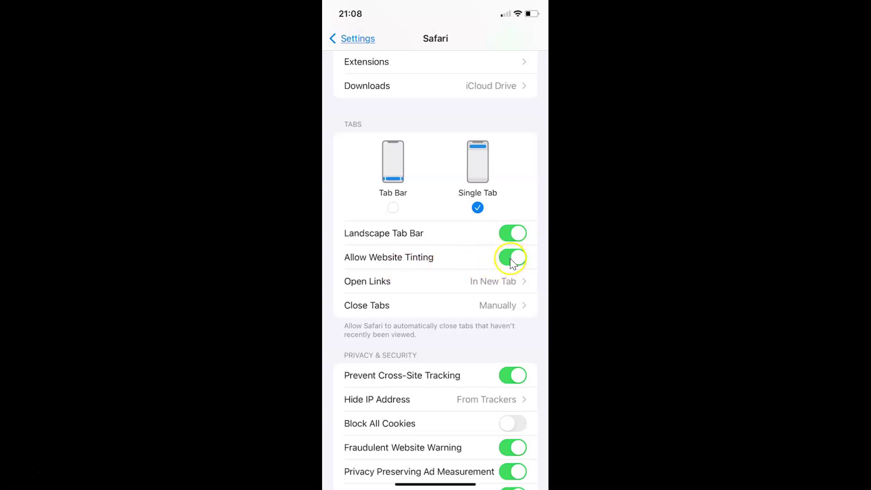
click(513, 258)
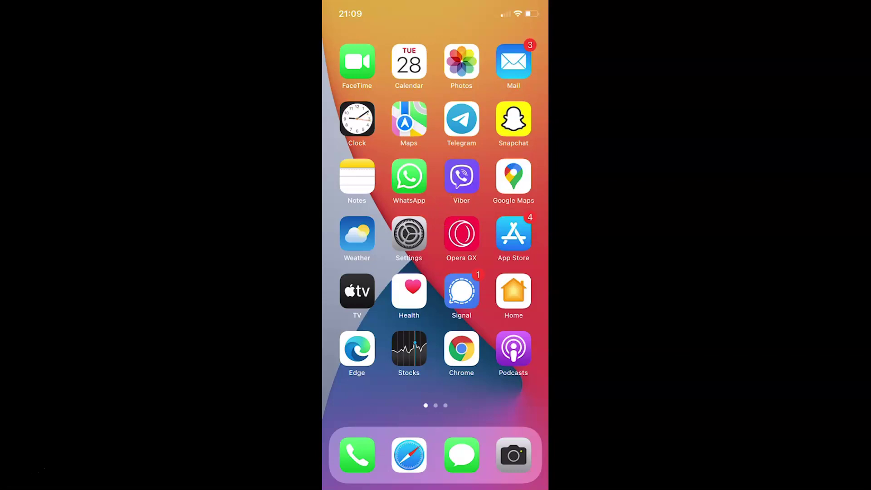
Step: Tap the Opera GX browser icon on the home screen
click(461, 234)
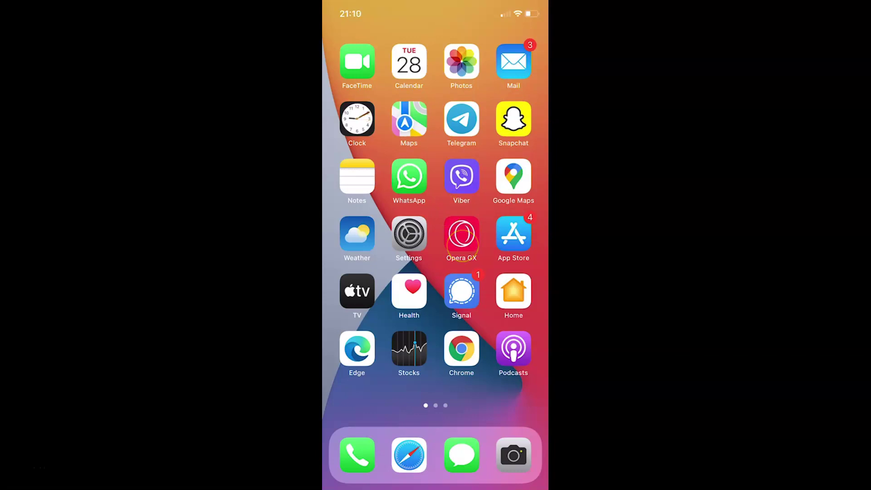